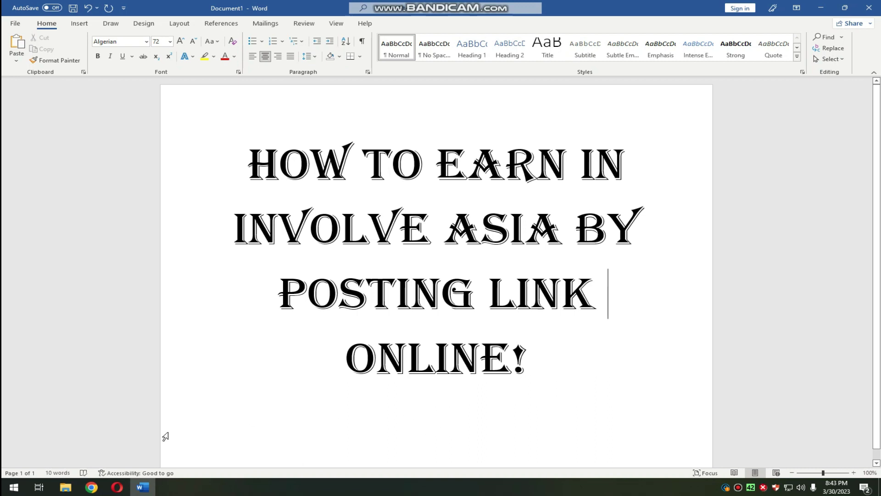
- Switch to Chrome, search the web for "involve asia.com" and open the Involve Asia website
{"action": "left_click", "coordinate": [91, 487]}
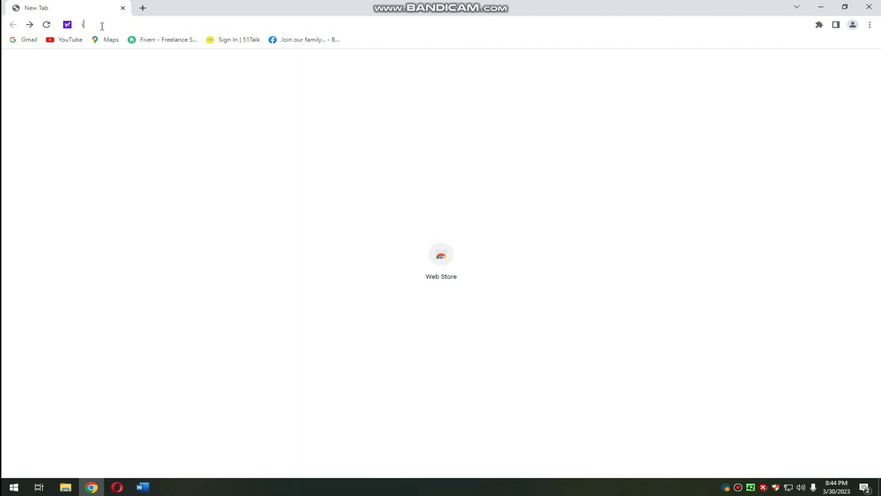
{"action": "type", "text": "involve "}
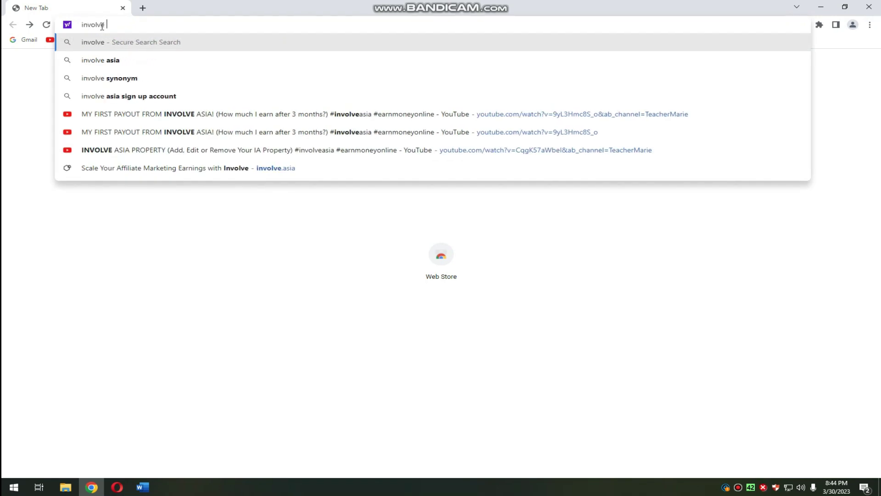
{"action": "type", "text": "asia.com"}
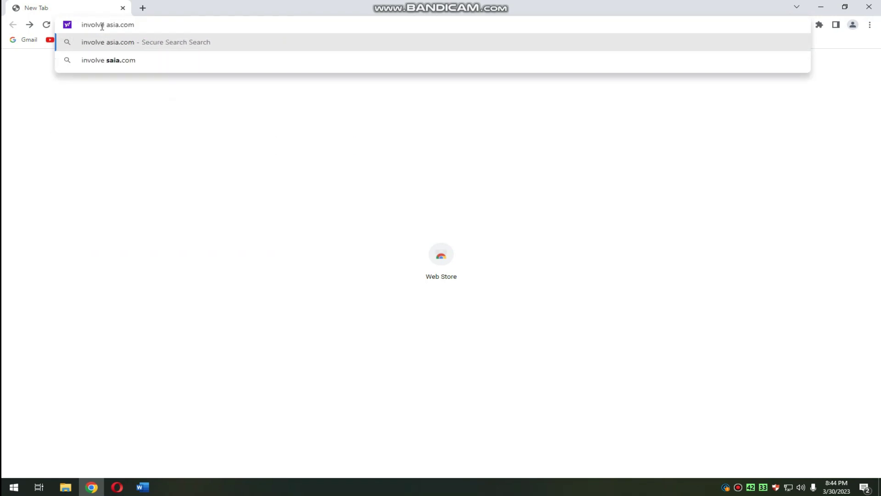
{"action": "key", "text": "Return"}
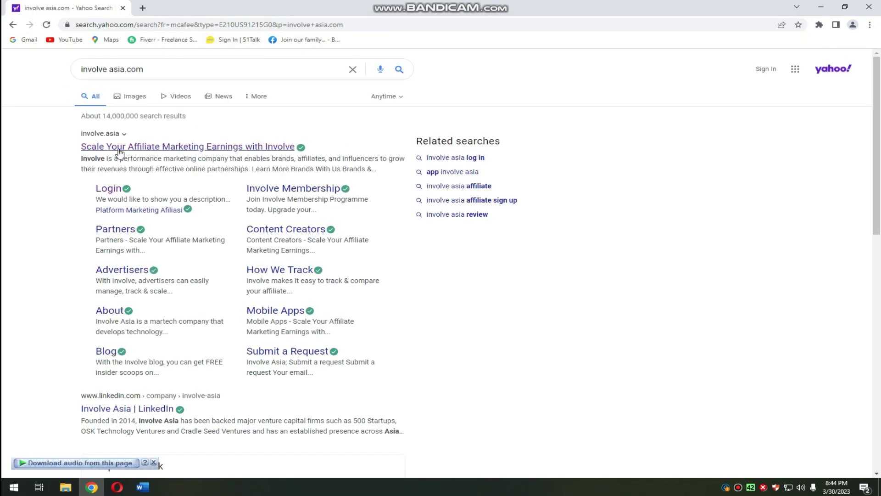
{"action": "left_click", "coordinate": [151, 146]}
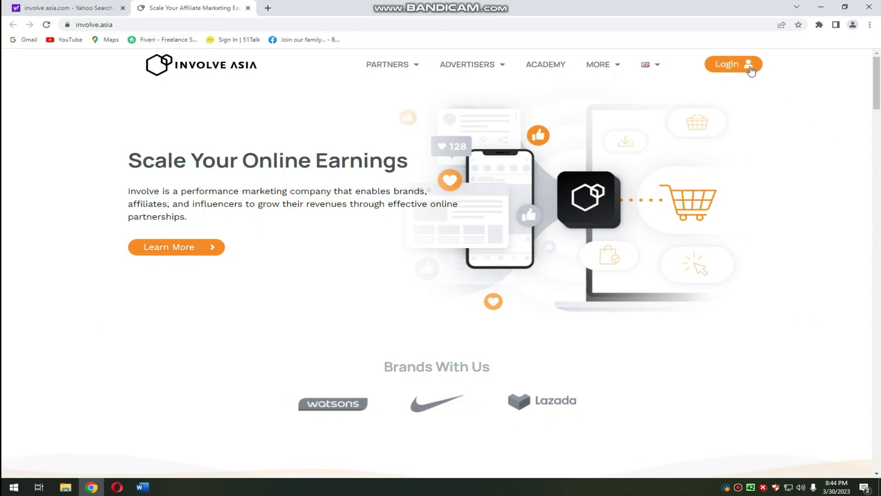
- Open the publisher registration form from the login page and review its account and property detail fields
{"action": "left_click", "coordinate": [741, 65]}
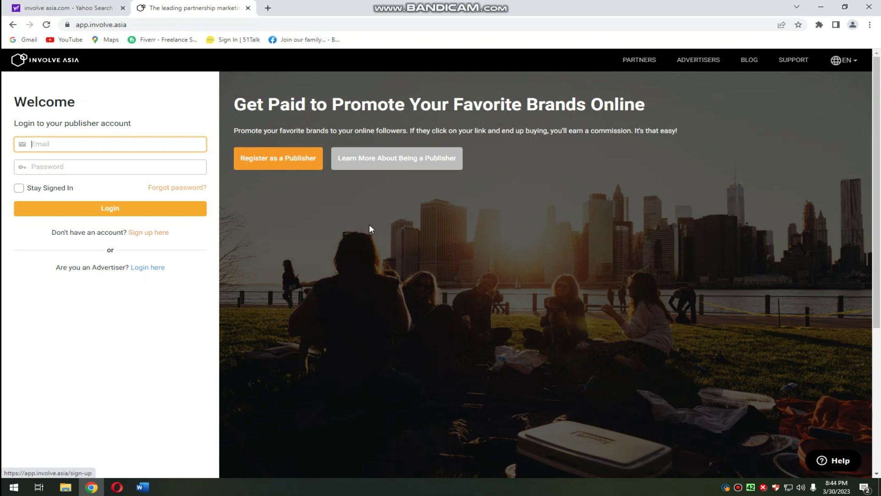
{"action": "left_click", "coordinate": [282, 161]}
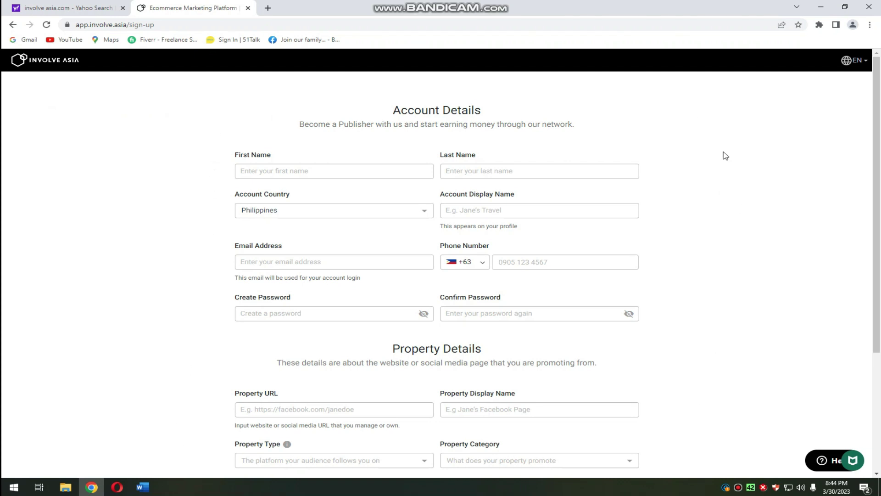
{"action": "scroll", "coordinate": [181, 346], "scroll_direction": "down", "scroll_amount": 1}
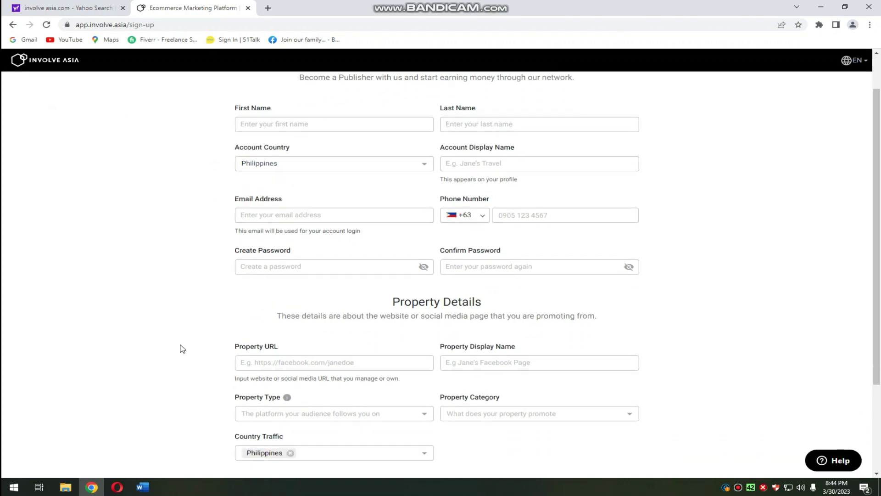
{"action": "scroll", "coordinate": [285, 211], "scroll_direction": "up", "scroll_amount": 1}
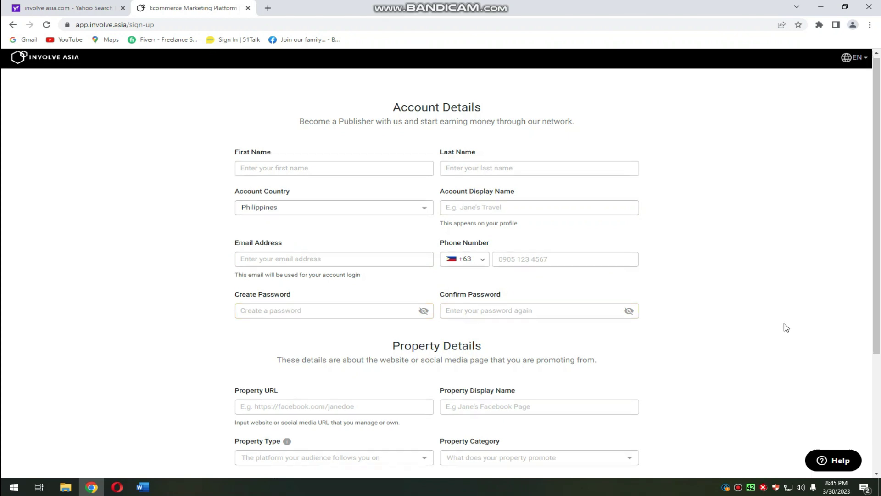
{"action": "scroll", "coordinate": [784, 326], "scroll_direction": "down", "scroll_amount": 1}
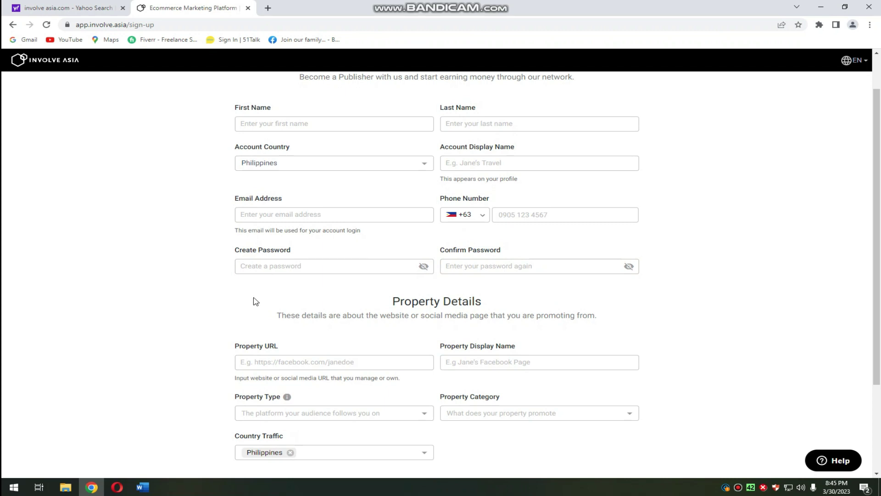
{"action": "scroll", "coordinate": [237, 302], "scroll_direction": "down", "scroll_amount": 2}
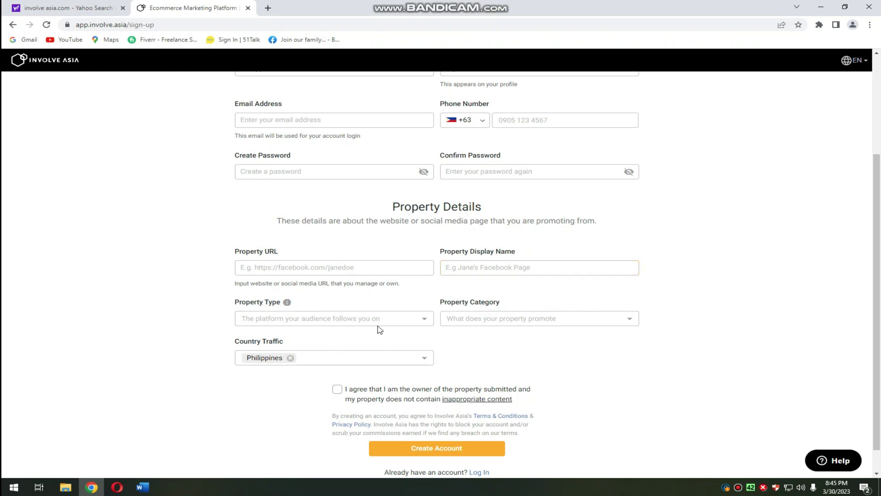
- Review the property type and property category options in the sign-up form and tick the property ownership agreement
{"action": "left_click", "coordinate": [365, 320]}
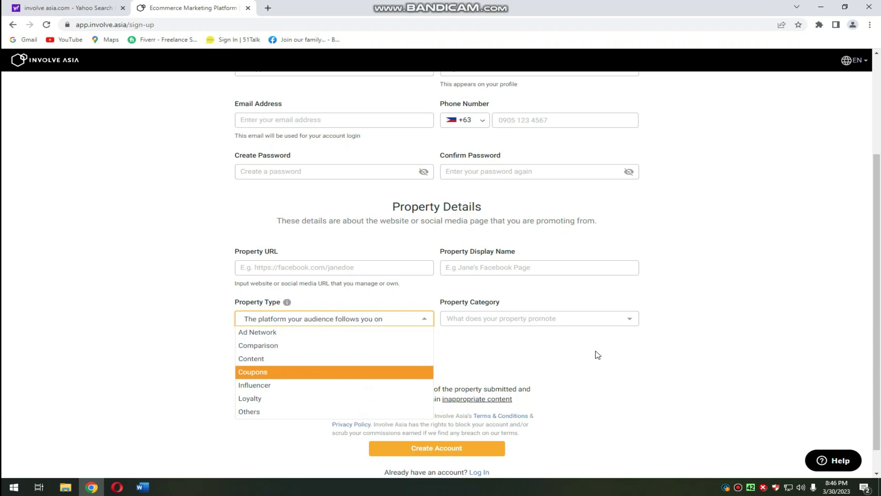
{"action": "left_click", "coordinate": [788, 292]}
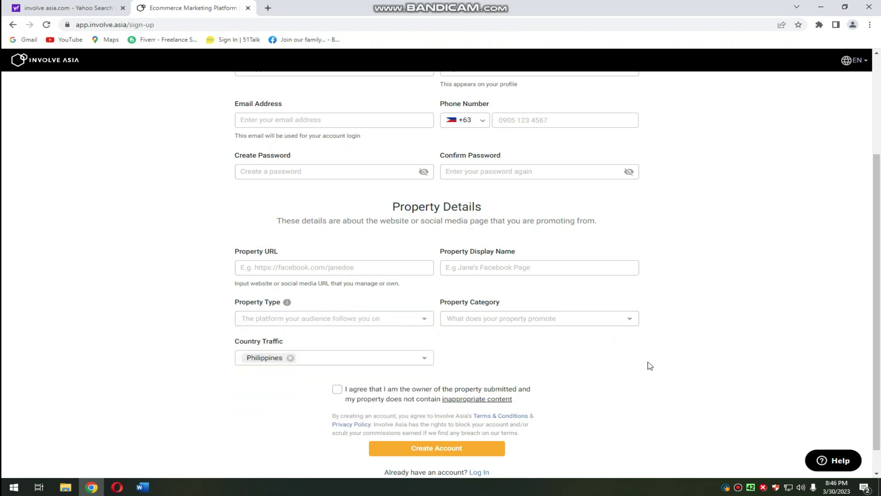
{"action": "left_click", "coordinate": [571, 317]}
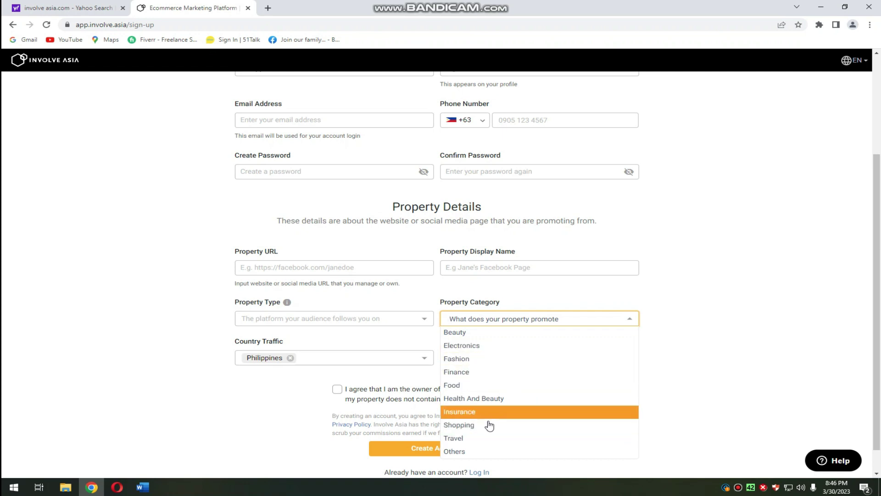
{"action": "left_click", "coordinate": [791, 286]}
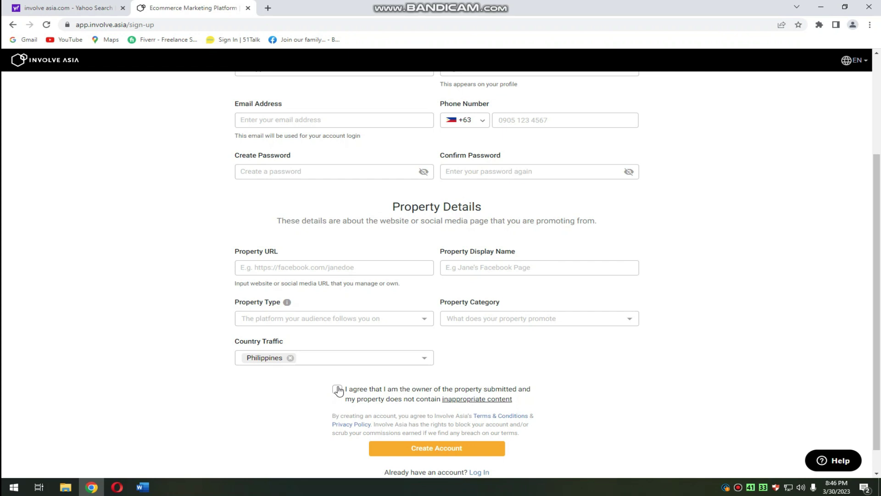
{"action": "scroll", "coordinate": [338, 390], "scroll_direction": "down", "scroll_amount": 1}
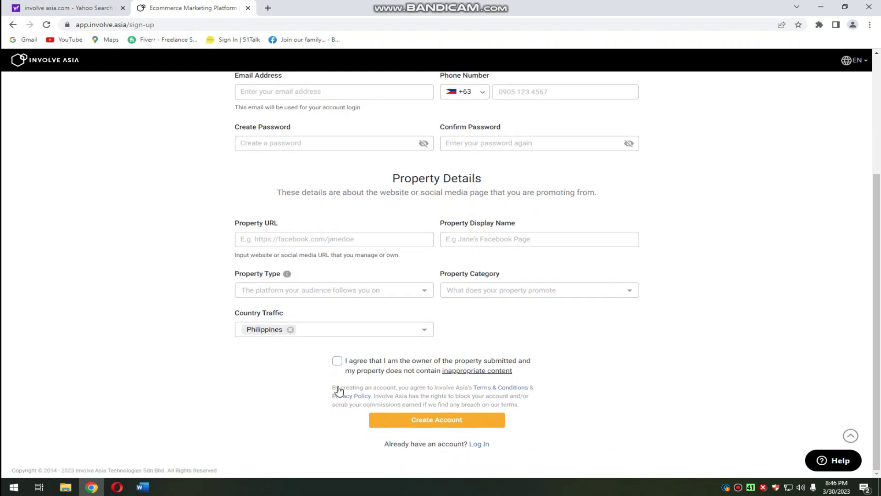
{"action": "left_click", "coordinate": [336, 360]}
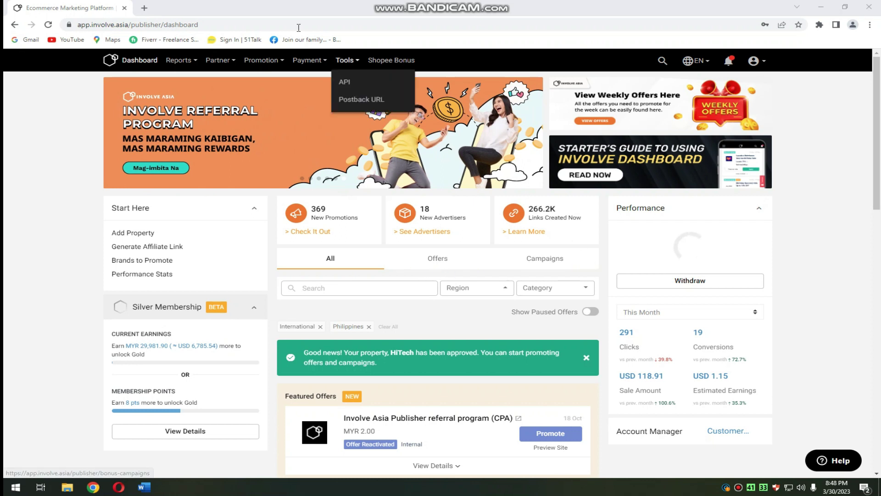
- Open the My Advertisers list and examine the engaged advertisers with their advertiser and application statuses
{"action": "left_click", "coordinate": [221, 60]}
{"action": "left_click", "coordinate": [227, 82]}
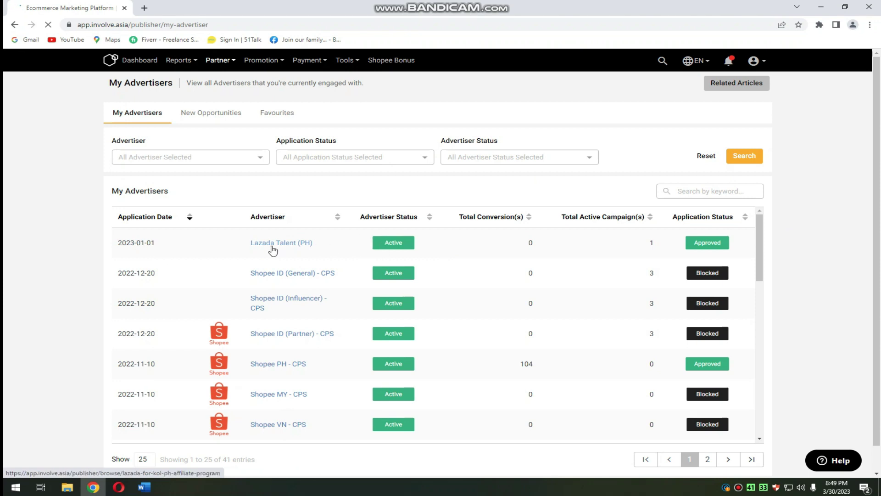
{"action": "scroll", "coordinate": [262, 340], "scroll_direction": "down", "scroll_amount": 3}
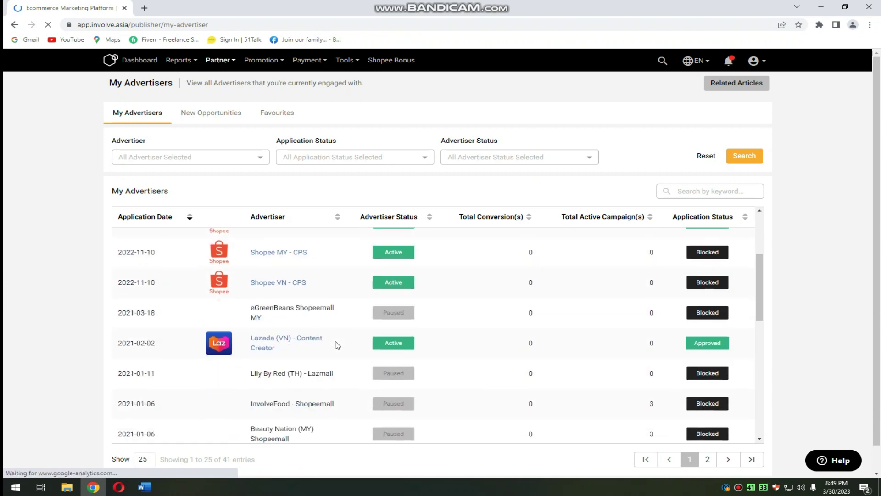
{"action": "scroll", "coordinate": [459, 337], "scroll_direction": "up", "scroll_amount": 2}
{"action": "scroll", "coordinate": [459, 293], "scroll_direction": "up", "scroll_amount": 2}
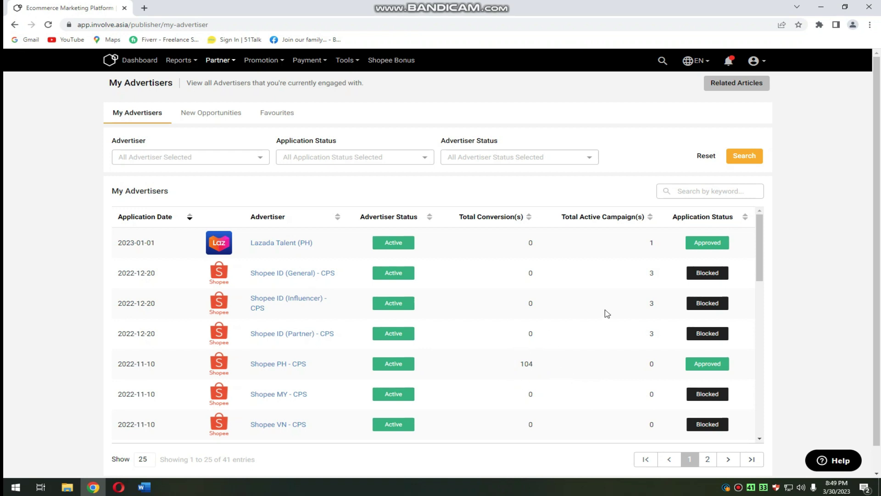
{"action": "scroll", "coordinate": [606, 311], "scroll_direction": "down", "scroll_amount": 4}
{"action": "scroll", "coordinate": [608, 313], "scroll_direction": "up", "scroll_amount": 1}
{"action": "scroll", "coordinate": [608, 313], "scroll_direction": "up", "scroll_amount": 3}
- Return to the dashboard and open the featured Involve Asia Publisher referral program (CPA) offer page
{"action": "left_click", "coordinate": [144, 61]}
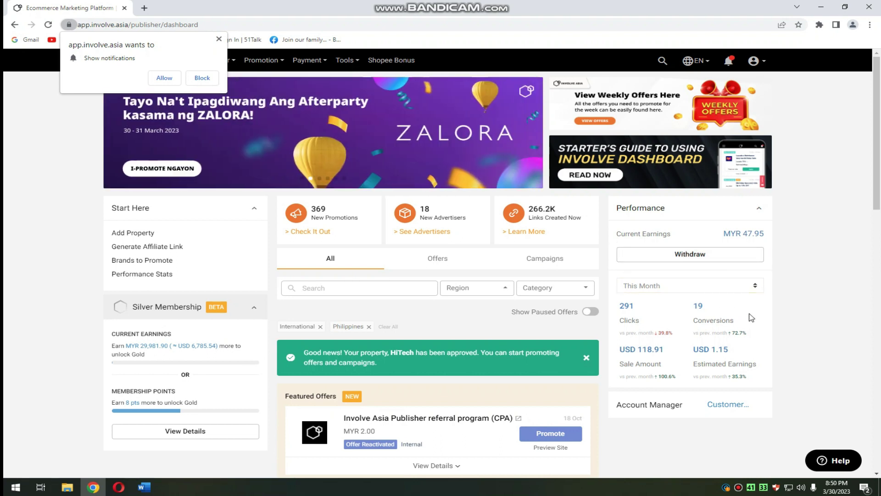
{"action": "scroll", "coordinate": [695, 321], "scroll_direction": "down", "scroll_amount": 2}
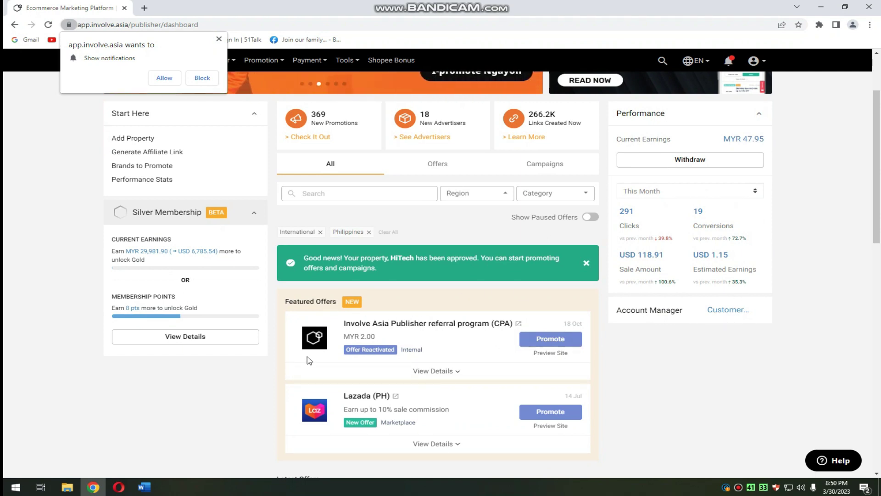
{"action": "left_click", "coordinate": [415, 324]}
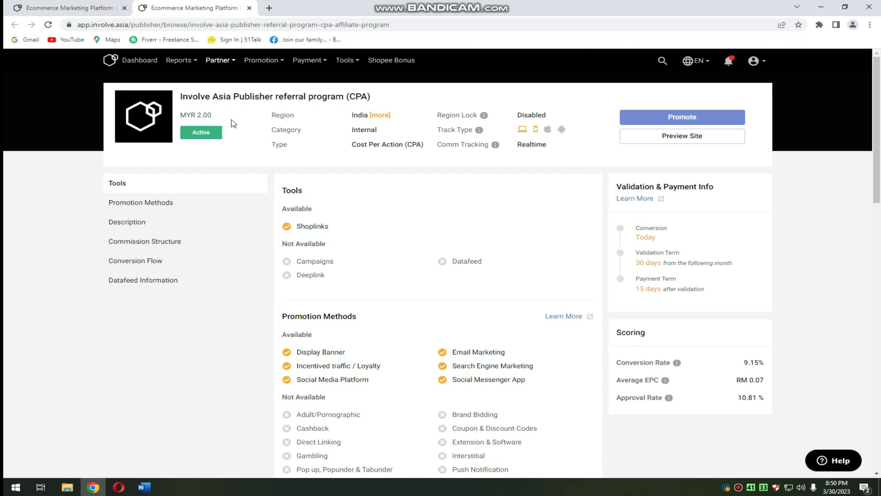
- Go back to the dashboard and expand the Lazada (PH) featured offer to review its campaigns, terms and promotion methods
{"action": "left_click", "coordinate": [92, 7]}
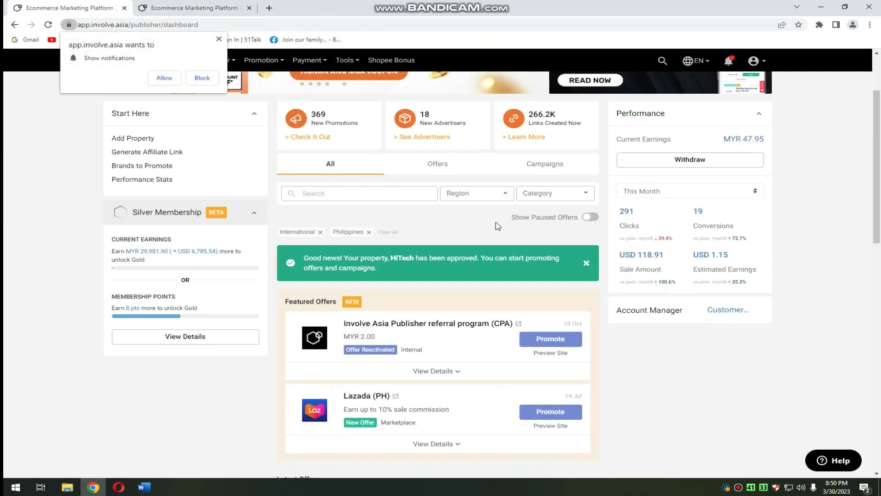
{"action": "scroll", "coordinate": [380, 292], "scroll_direction": "down", "scroll_amount": 1}
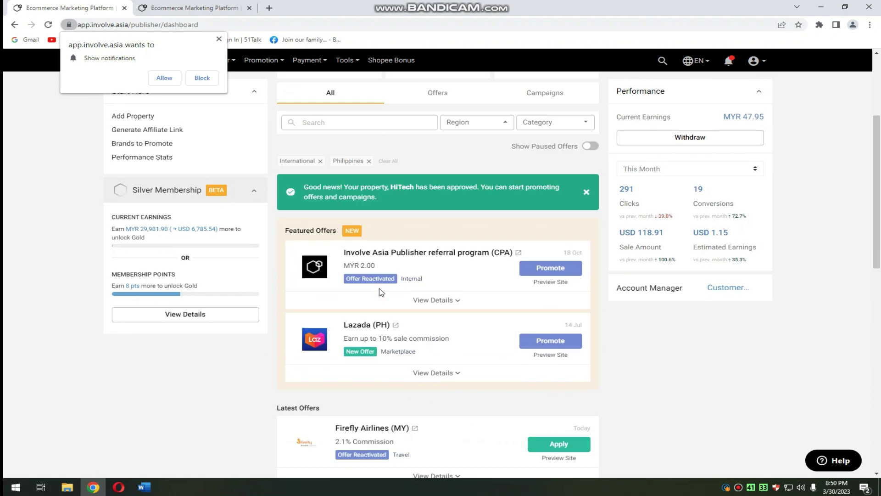
{"action": "scroll", "coordinate": [380, 292], "scroll_direction": "down", "scroll_amount": 1}
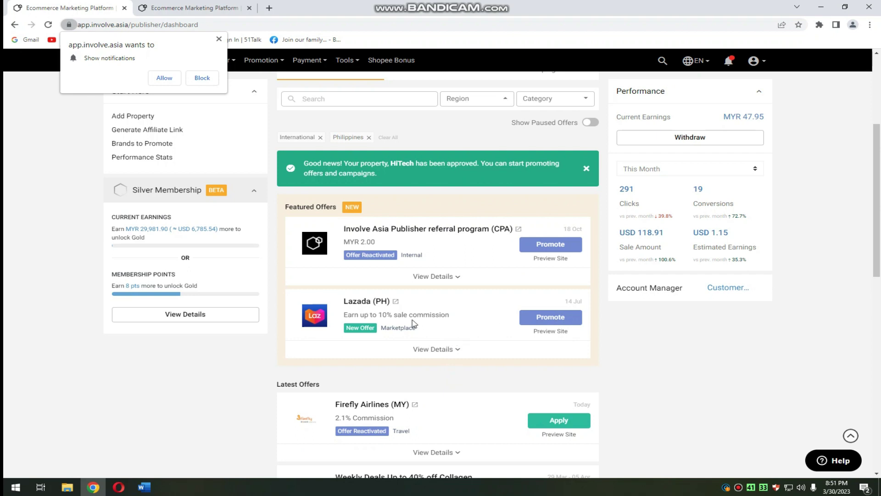
{"action": "scroll", "coordinate": [423, 381], "scroll_direction": "down", "scroll_amount": 2}
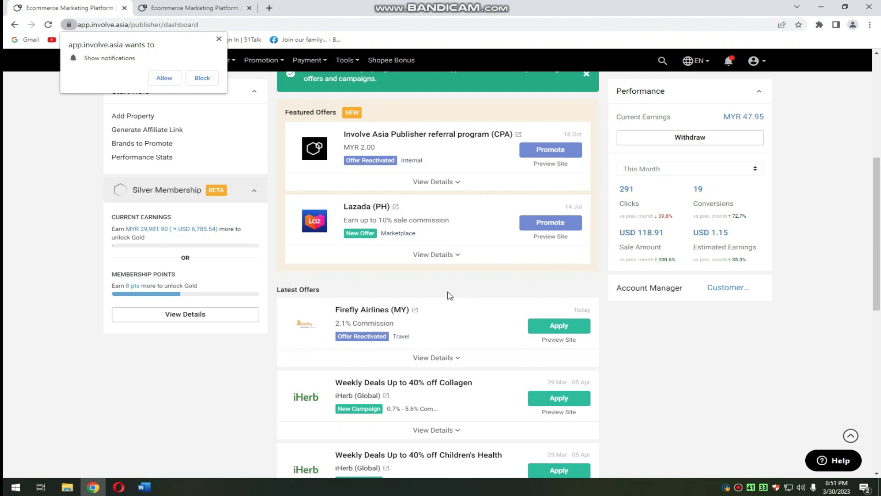
{"action": "left_click", "coordinate": [448, 255]}
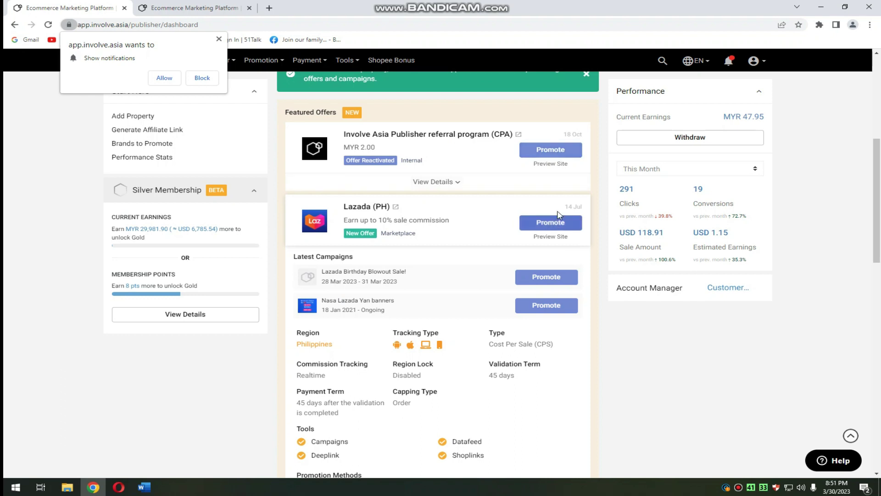
{"action": "scroll", "coordinate": [548, 242], "scroll_direction": "down", "scroll_amount": 5}
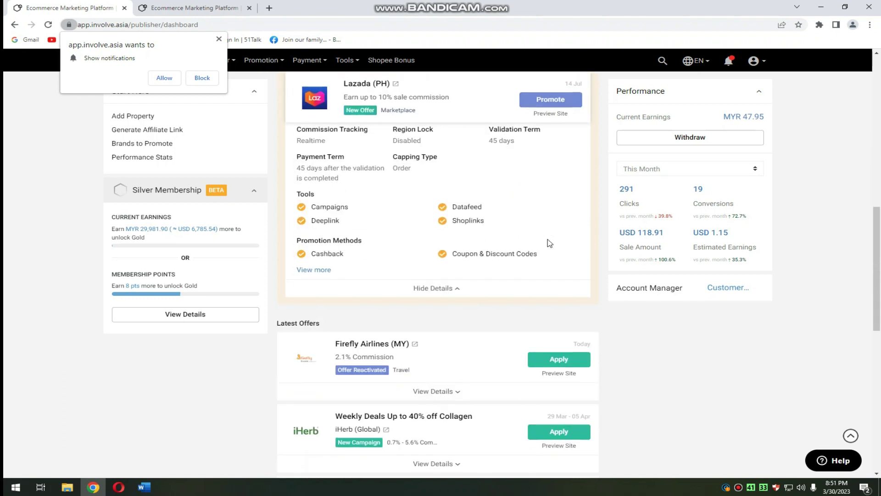
{"action": "scroll", "coordinate": [550, 248], "scroll_direction": "down", "scroll_amount": 3}
{"action": "scroll", "coordinate": [552, 251], "scroll_direction": "up", "scroll_amount": 8}
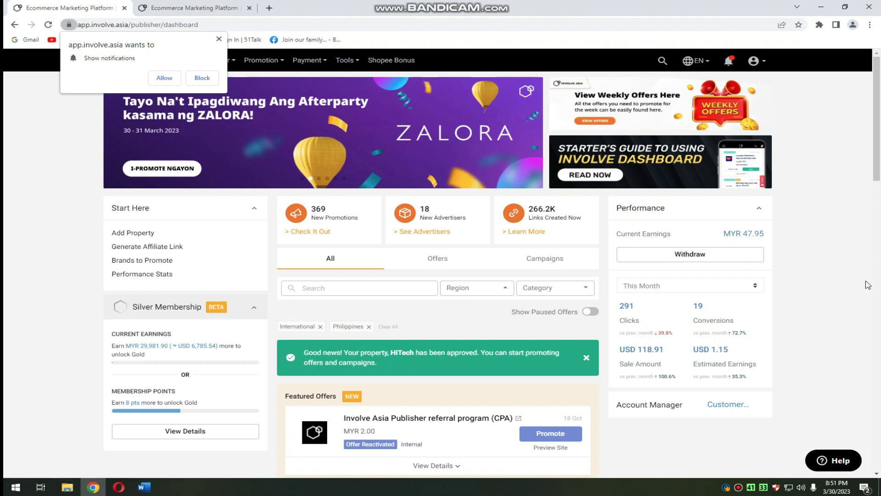
- Check the earnings and withdrawal overview through the dashboard's withdrawal option and return to the dashboard
{"action": "scroll", "coordinate": [879, 292], "scroll_direction": "down", "scroll_amount": 1}
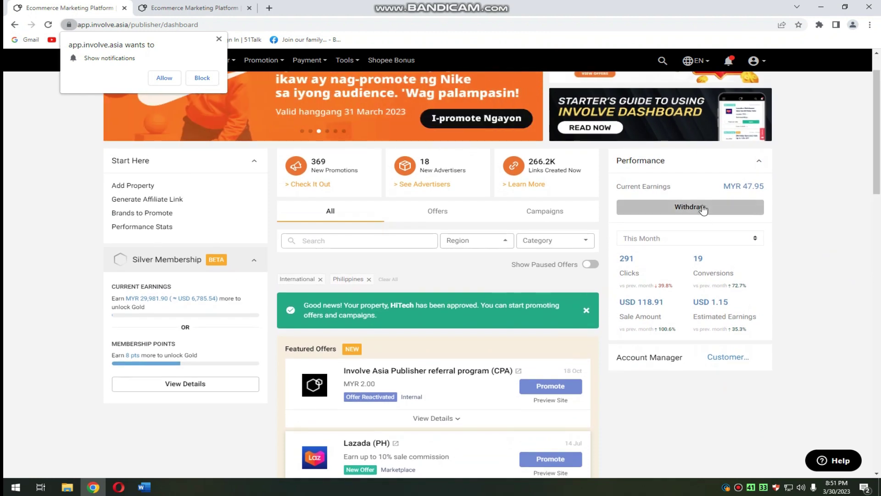
{"action": "left_click", "coordinate": [704, 208]}
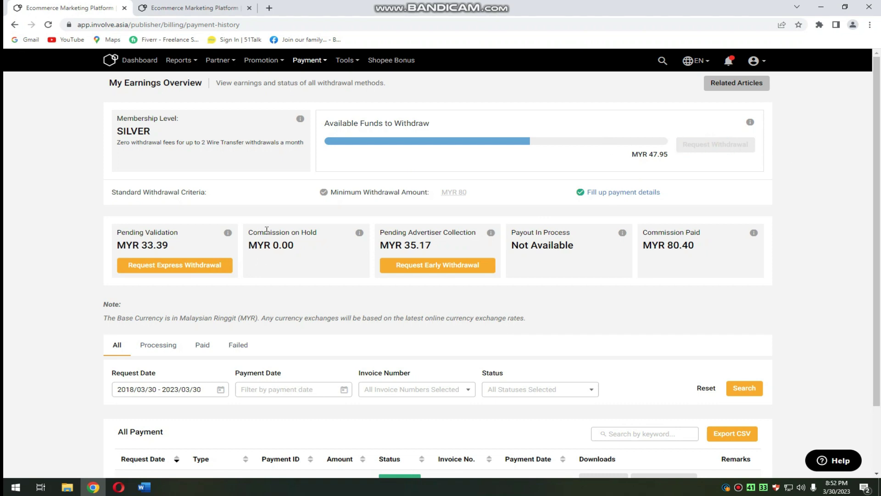
{"action": "left_click", "coordinate": [135, 55]}
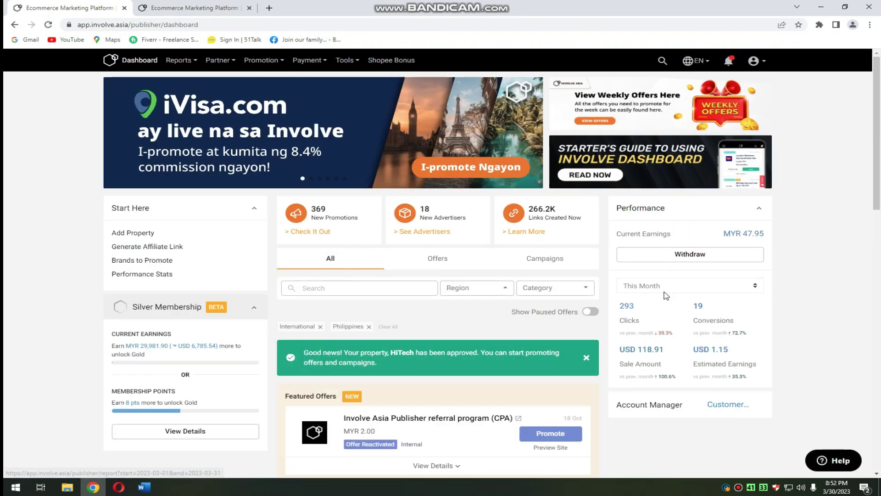
{"action": "left_click", "coordinate": [694, 257]}
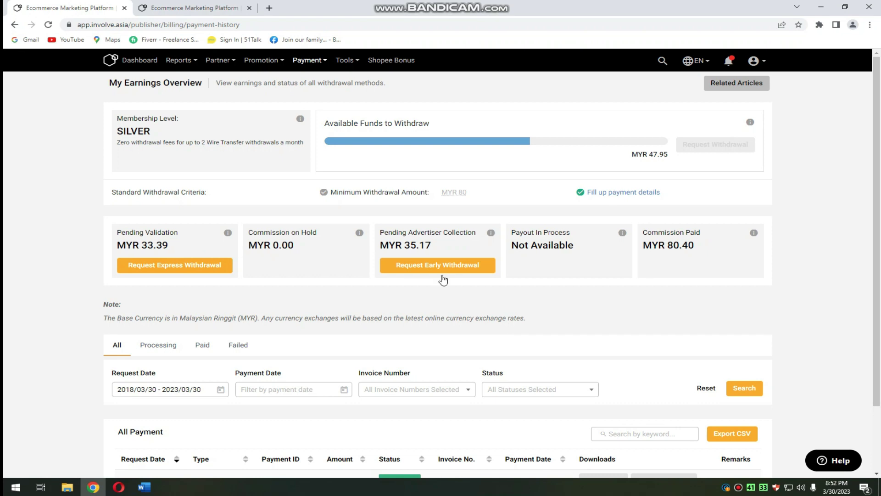
{"action": "left_click", "coordinate": [142, 61]}
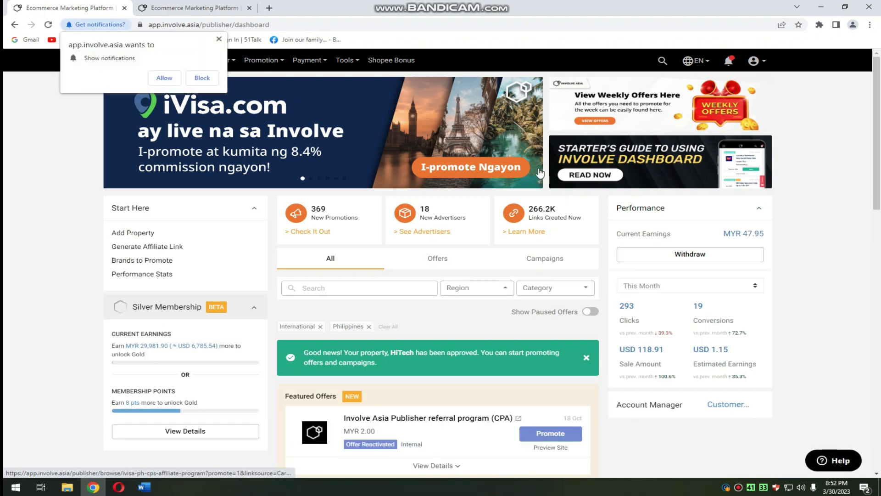
- Dismiss the notification request, open the Deeplink Generator and choose HiTech as the property
{"action": "left_click", "coordinate": [218, 39]}
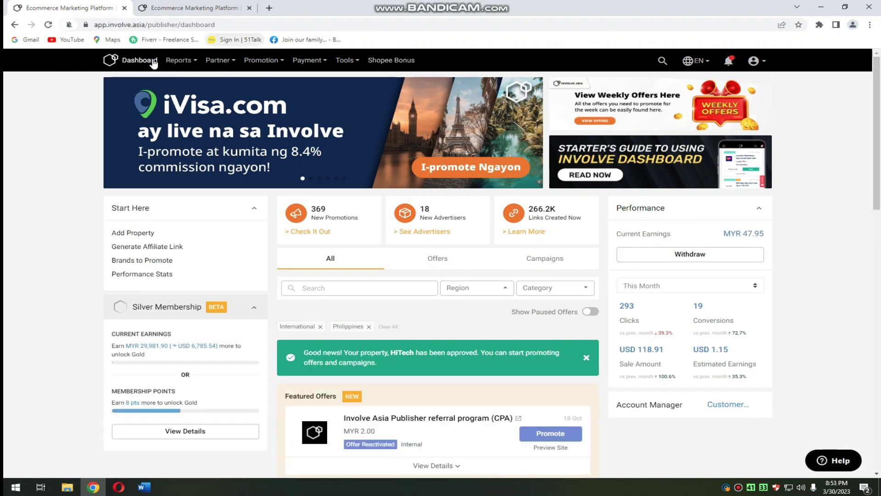
{"action": "mouse_move", "coordinate": [307, 57]}
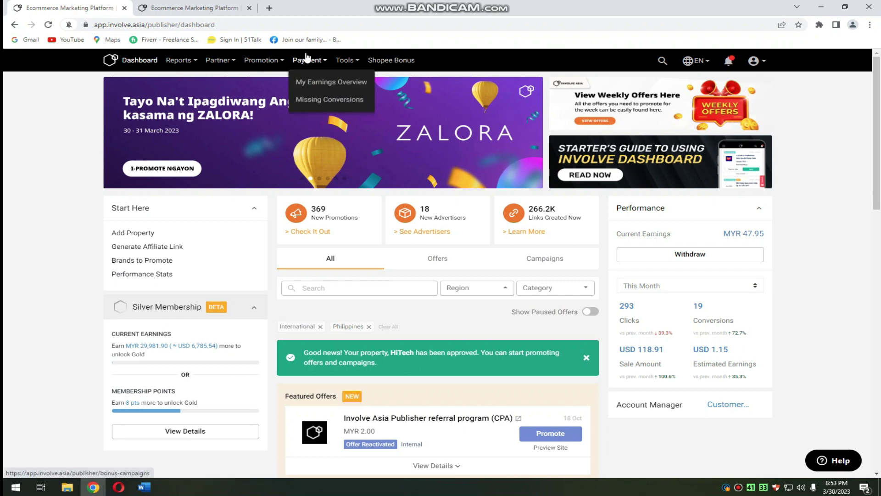
{"action": "mouse_move", "coordinate": [265, 56]}
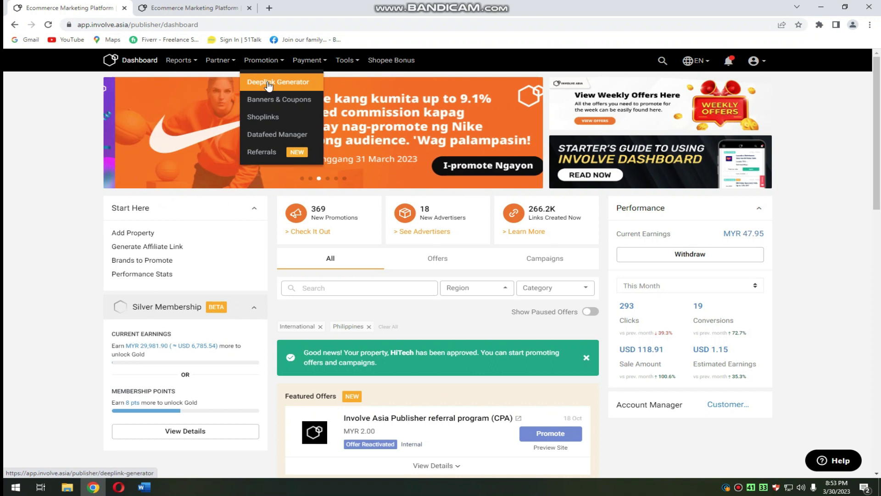
{"action": "left_click", "coordinate": [269, 85]}
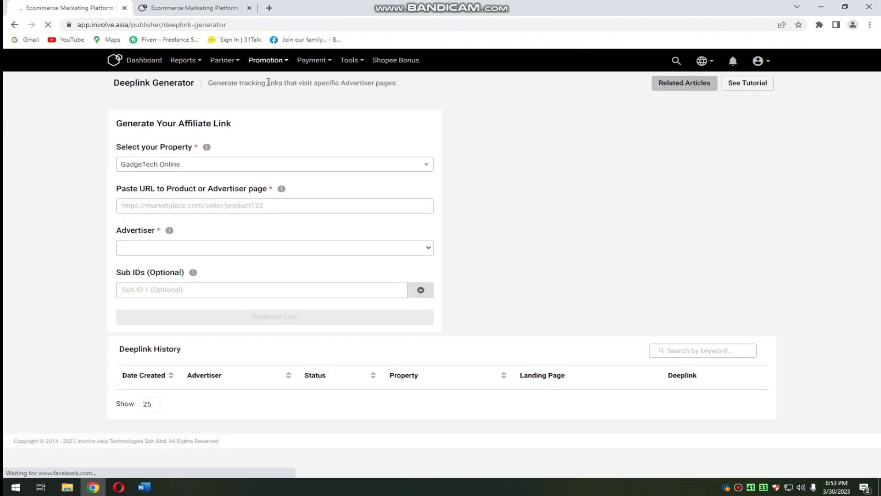
{"action": "left_click", "coordinate": [388, 164]}
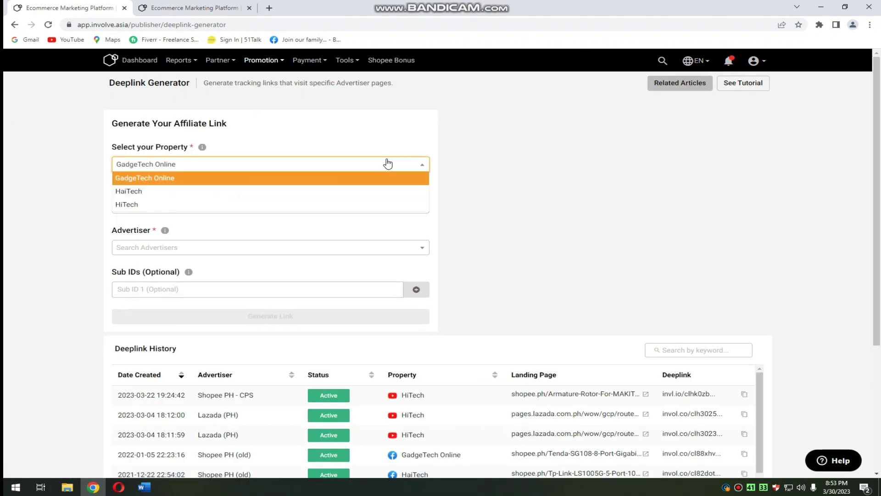
{"action": "left_click", "coordinate": [315, 205]}
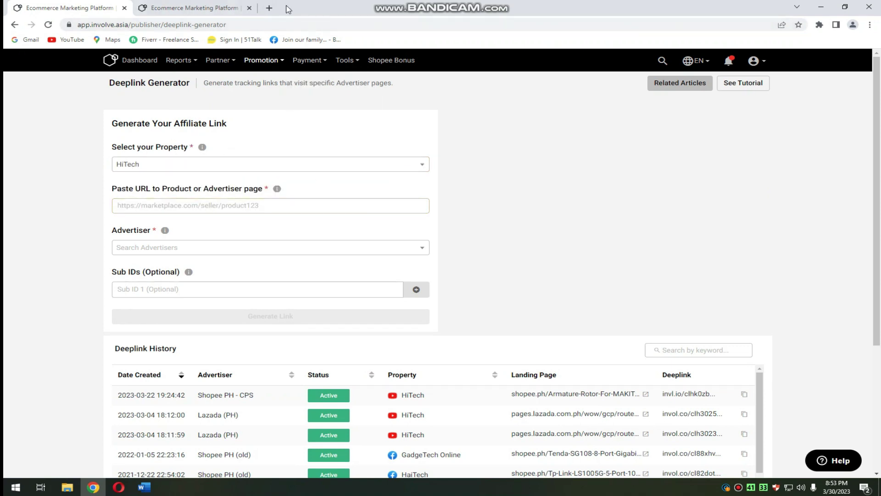
- Search the web for shopee in a new browser tab, open the Shopee Philippines site and dismiss its promotional pop-up
{"action": "left_click", "coordinate": [270, 8]}
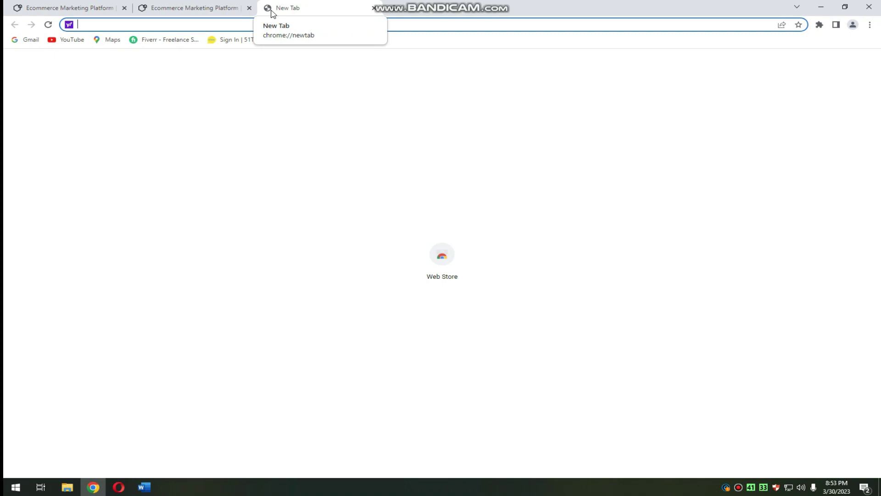
{"action": "type", "text": "shopee"}
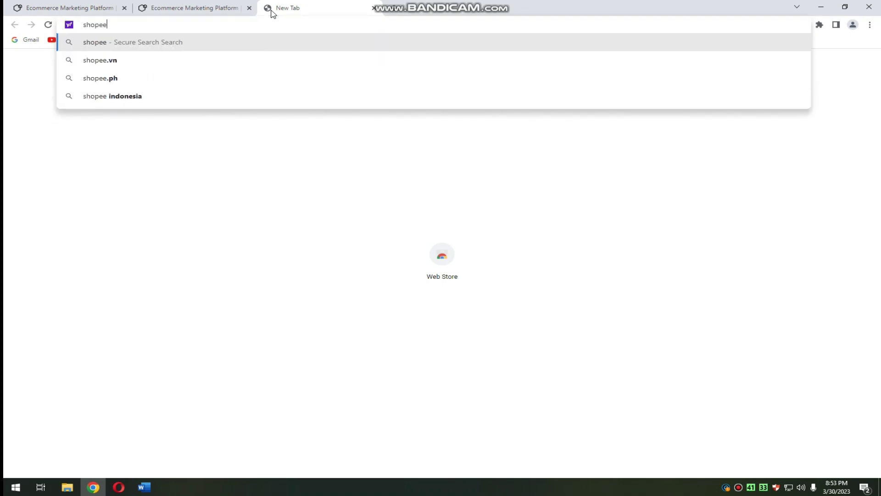
{"action": "key", "text": "Return"}
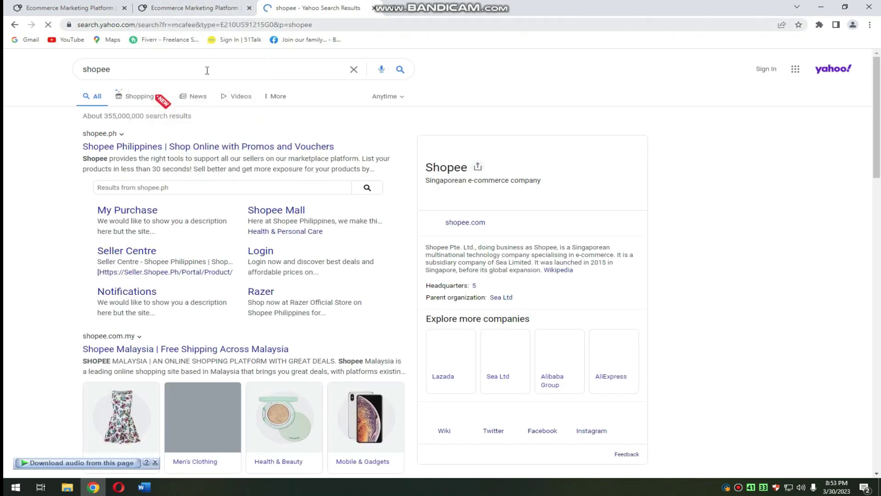
{"action": "scroll", "coordinate": [165, 156], "scroll_direction": "down", "scroll_amount": 5}
{"action": "scroll", "coordinate": [169, 177], "scroll_direction": "up", "scroll_amount": 5}
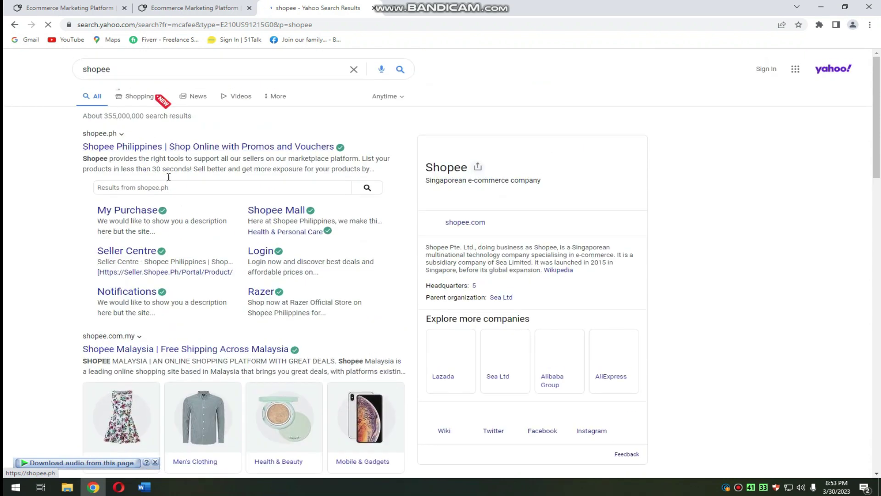
{"action": "left_click", "coordinate": [163, 147]}
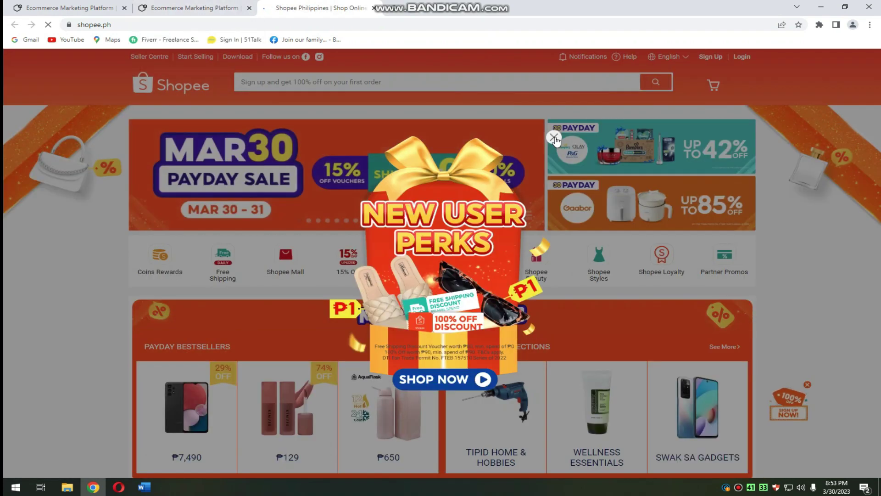
{"action": "left_click", "coordinate": [553, 137]}
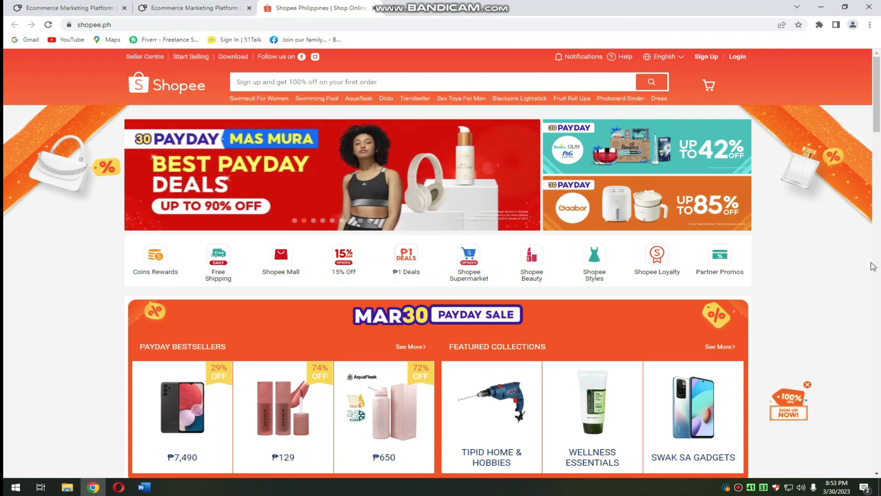
- Open the Samsung Galaxy A13 LTE product from the Payday Bestsellers and copy its page URL
{"action": "scroll", "coordinate": [873, 266], "scroll_direction": "down", "scroll_amount": 2}
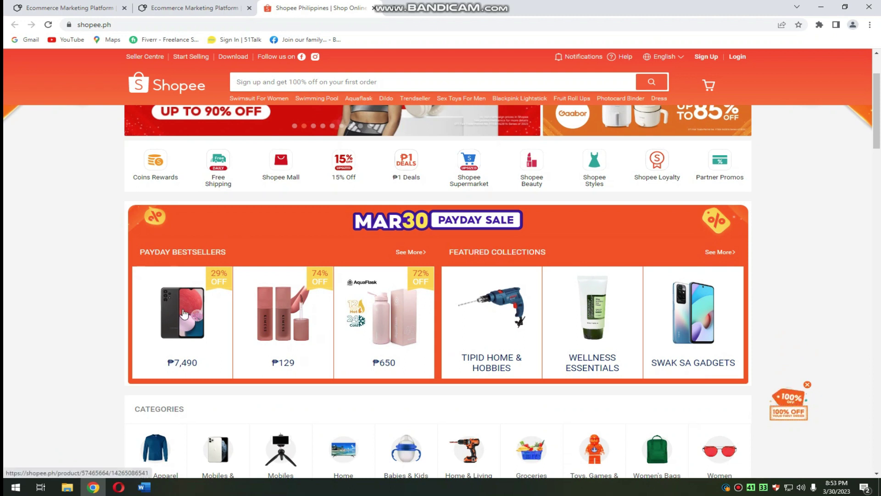
{"action": "left_click", "coordinate": [185, 314]}
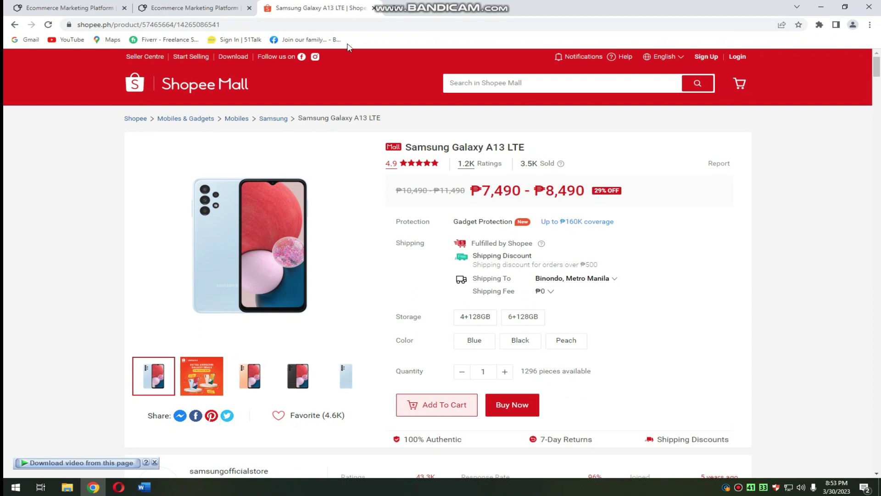
{"action": "left_click_drag", "start_coordinate": [221, 24], "coordinate": [77, 25]}
{"action": "key", "text": "ctrl+c"}
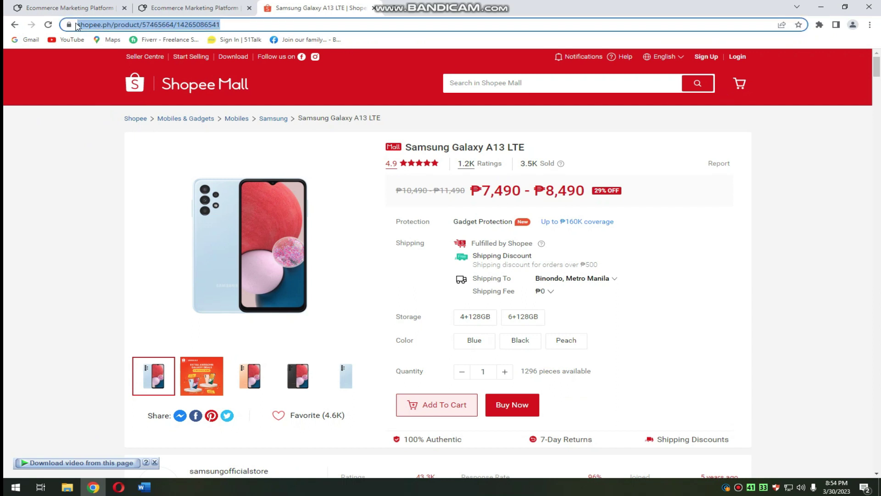
- Return to the Deeplink Generator and paste the copied Shopee product address as the product URL
{"action": "left_click", "coordinate": [200, 7]}
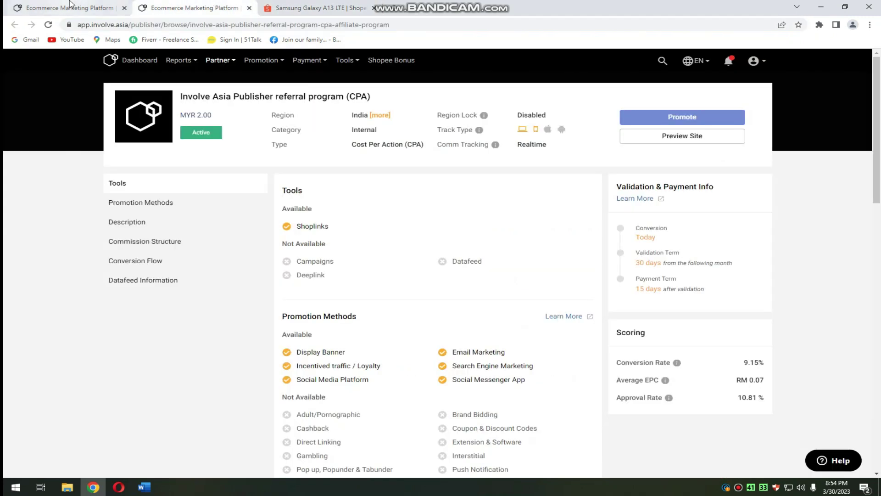
{"action": "left_click", "coordinate": [69, 7]}
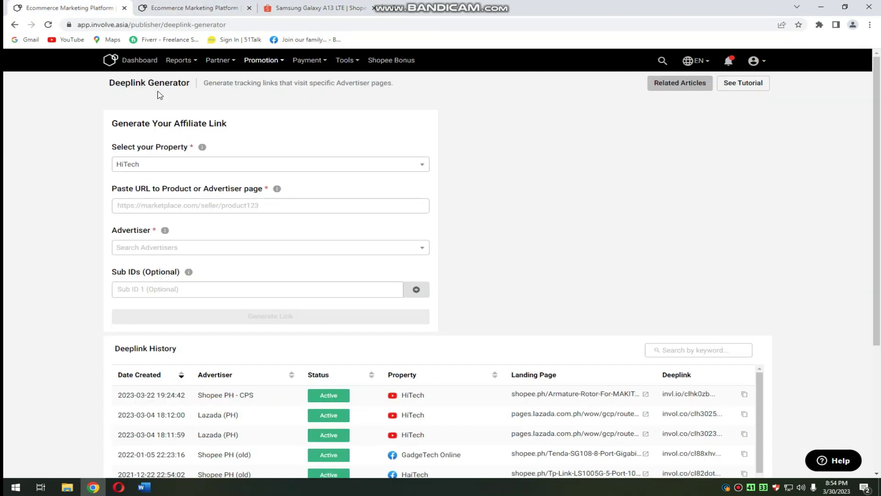
{"action": "right_click", "coordinate": [138, 205]}
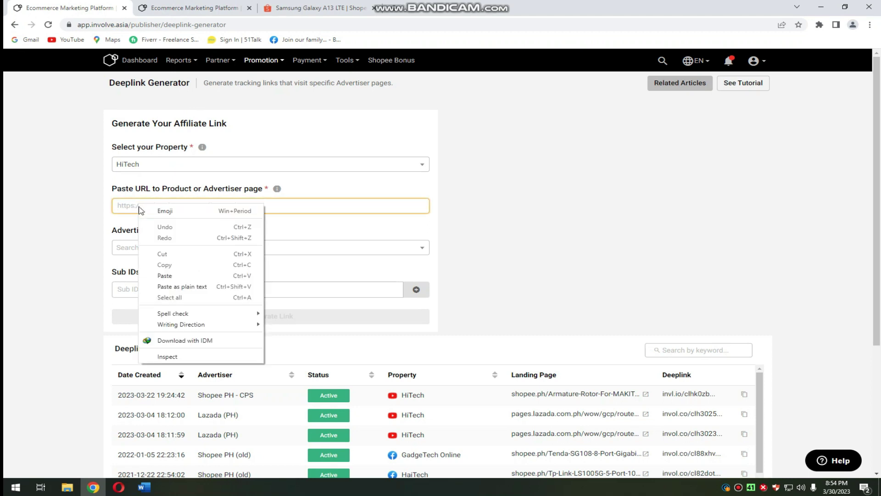
{"action": "left_click", "coordinate": [163, 276]}
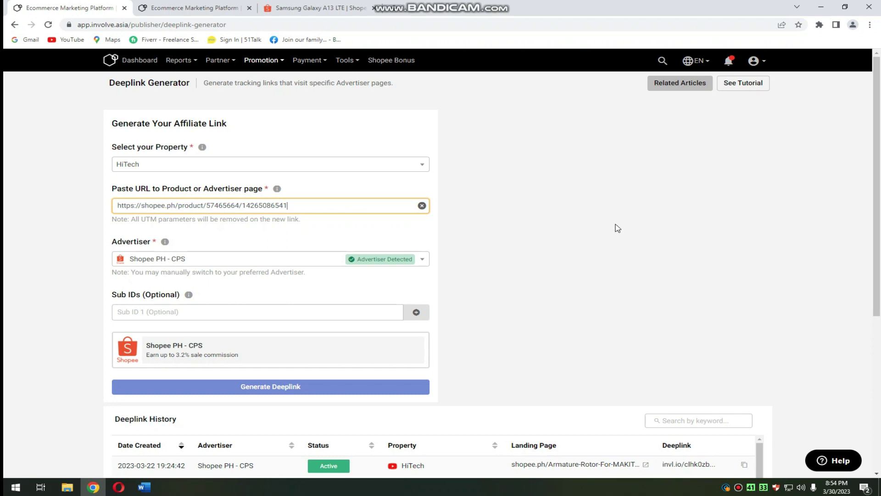
- Generate the deeplink for the Shopee product with the Shopee PH - CPS advertiser and copy the new link
{"action": "scroll", "coordinate": [616, 228], "scroll_direction": "down", "scroll_amount": 1}
{"action": "scroll", "coordinate": [316, 283], "scroll_direction": "down", "scroll_amount": 1}
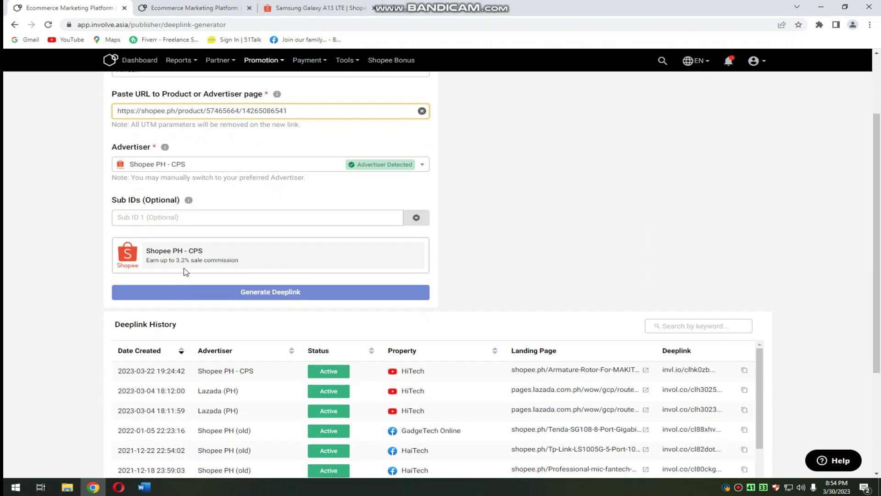
{"action": "scroll", "coordinate": [628, 229], "scroll_direction": "up", "scroll_amount": 2}
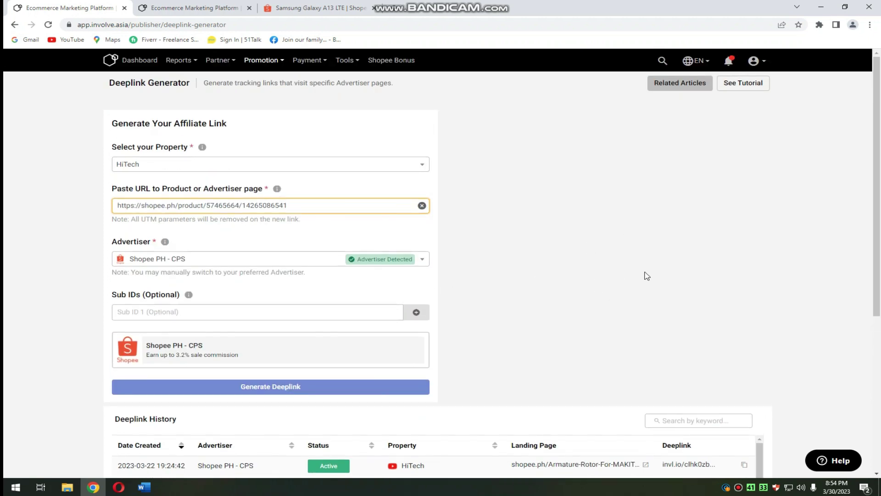
{"action": "left_click", "coordinate": [270, 387]}
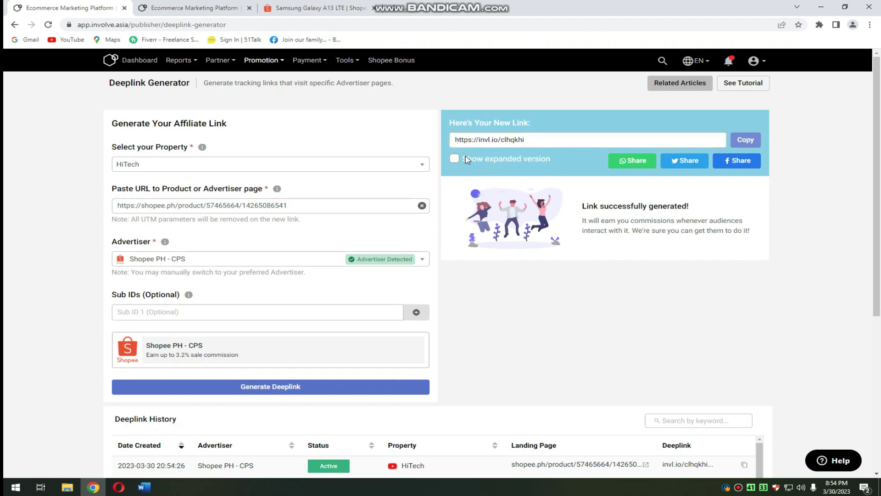
{"action": "left_click", "coordinate": [750, 141]}
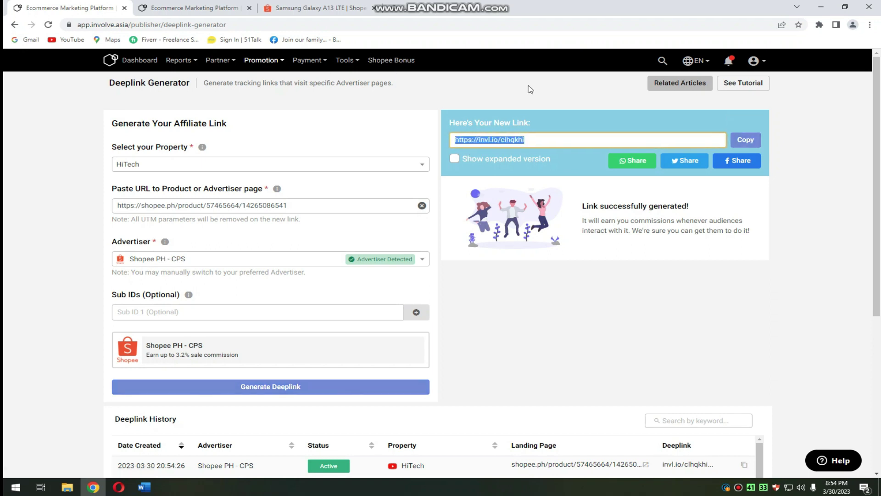
{"action": "left_click", "coordinate": [547, 93]}
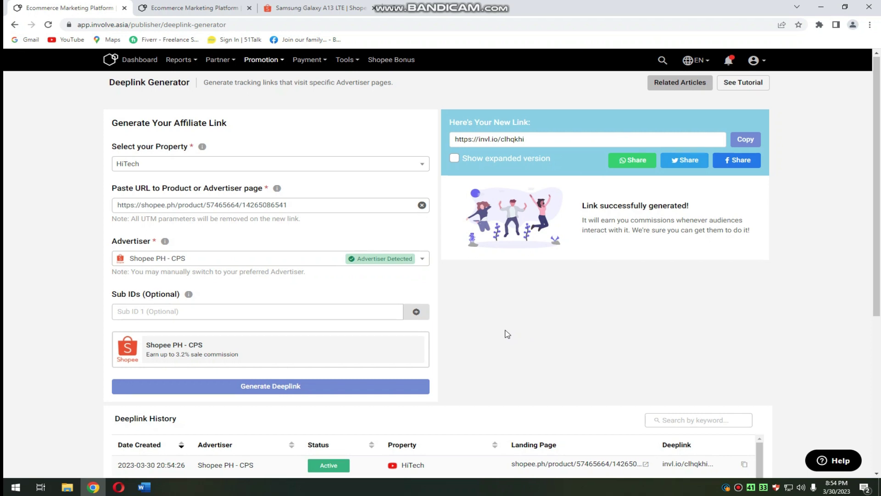
- Review the Deeplink History list of generated links and go back to the dashboard
{"action": "scroll", "coordinate": [506, 330], "scroll_direction": "down", "scroll_amount": 3}
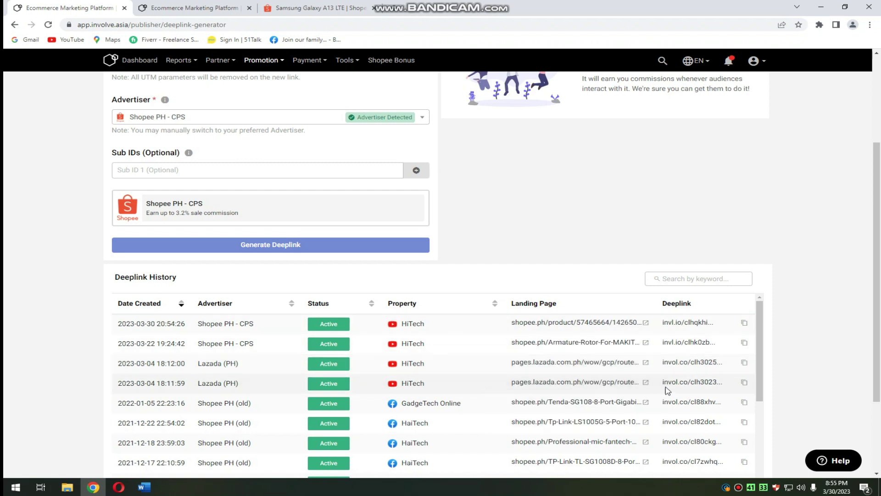
{"action": "scroll", "coordinate": [547, 224], "scroll_direction": "up", "scroll_amount": 3}
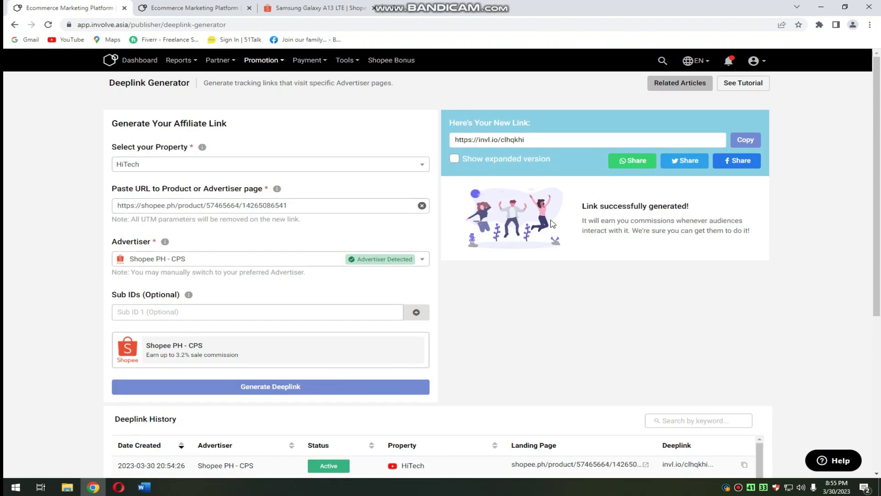
{"action": "left_click", "coordinate": [140, 61]}
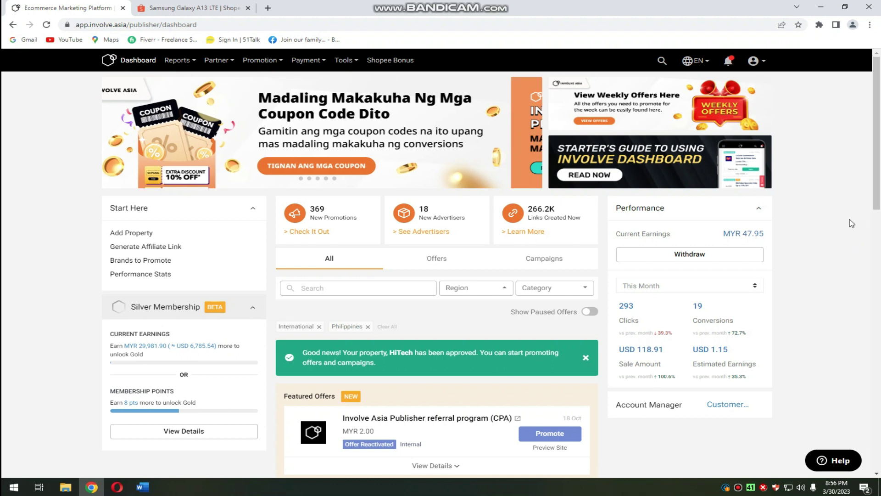
- Open My Earnings Overview through the dashboard's withdrawal option and examine the commission figures and the withdrawal record under All Payment
{"action": "left_click", "coordinate": [691, 259]}
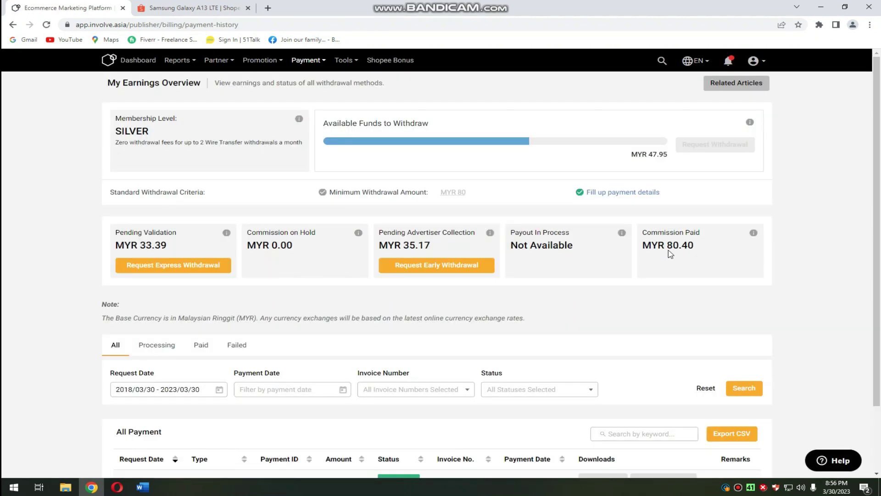
{"action": "scroll", "coordinate": [545, 248], "scroll_direction": "down", "scroll_amount": 2}
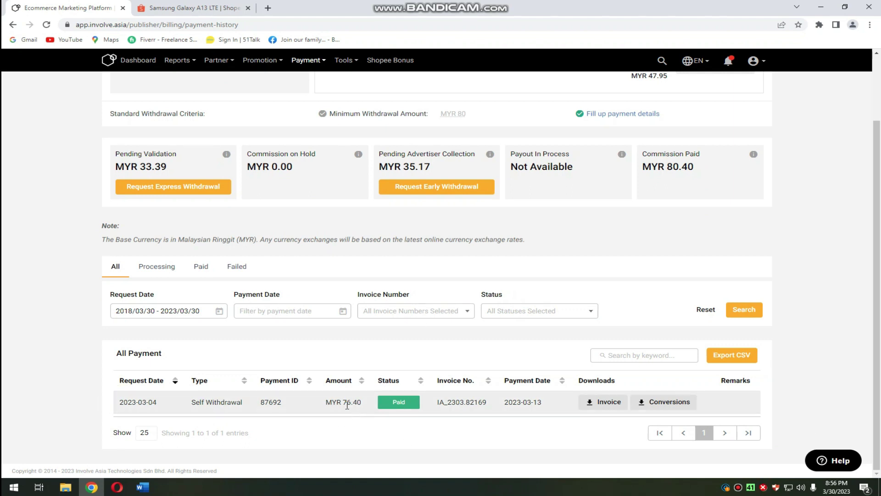
{"action": "scroll", "coordinate": [390, 300], "scroll_direction": "up", "scroll_amount": 2}
{"action": "scroll", "coordinate": [349, 381], "scroll_direction": "down", "scroll_amount": 2}
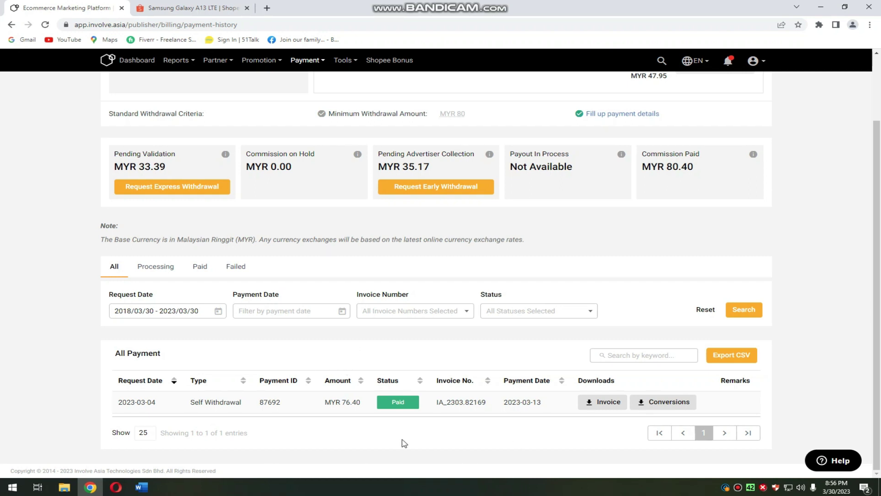
{"action": "scroll", "coordinate": [490, 285], "scroll_direction": "up", "scroll_amount": 1}
{"action": "scroll", "coordinate": [490, 285], "scroll_direction": "up", "scroll_amount": 2}
{"action": "scroll", "coordinate": [488, 285], "scroll_direction": "down", "scroll_amount": 2}
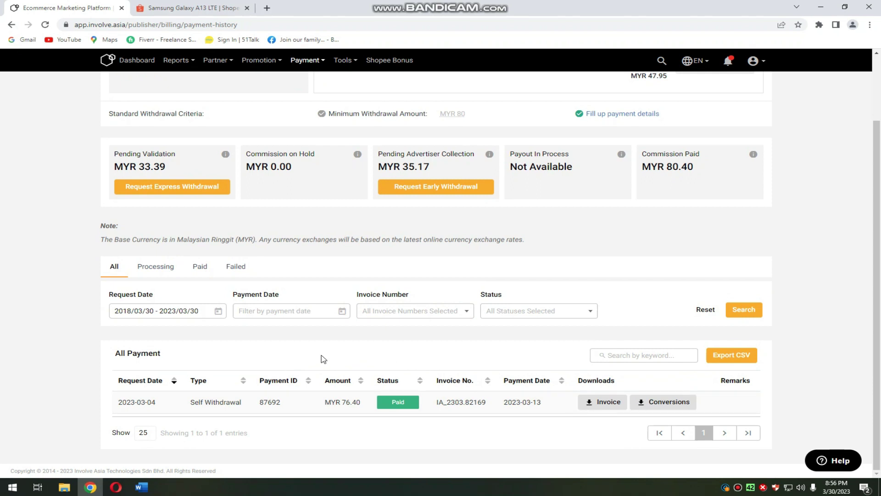